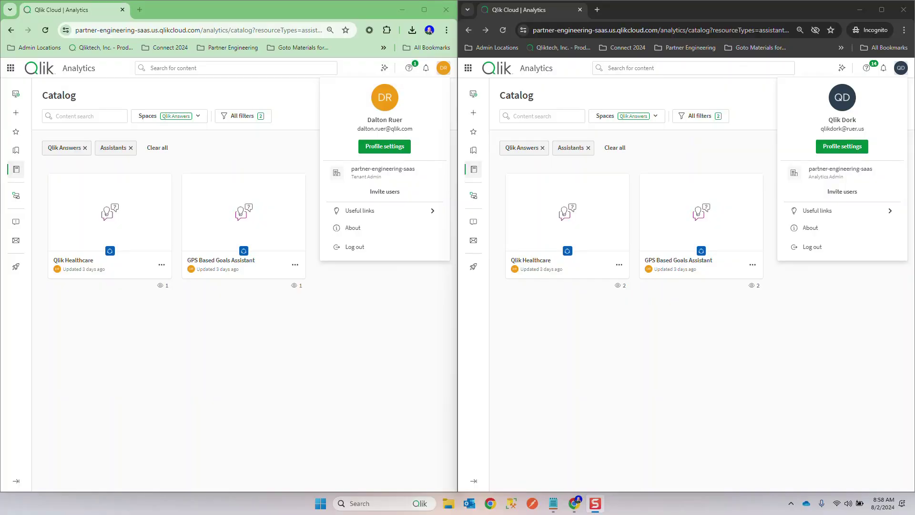
# Close the profile dropdowns in both windows to show the Qlik Answers assistant catalog
pyautogui.click(905, 68)
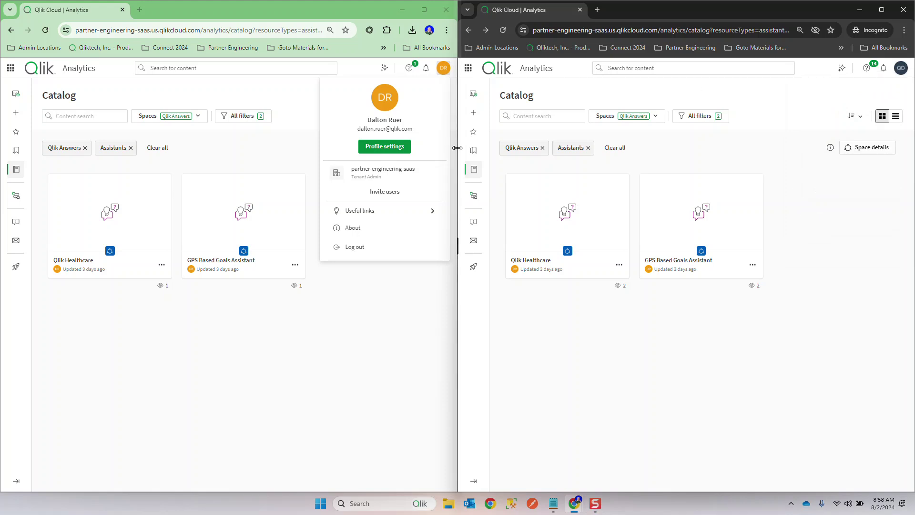
pyautogui.click(446, 71)
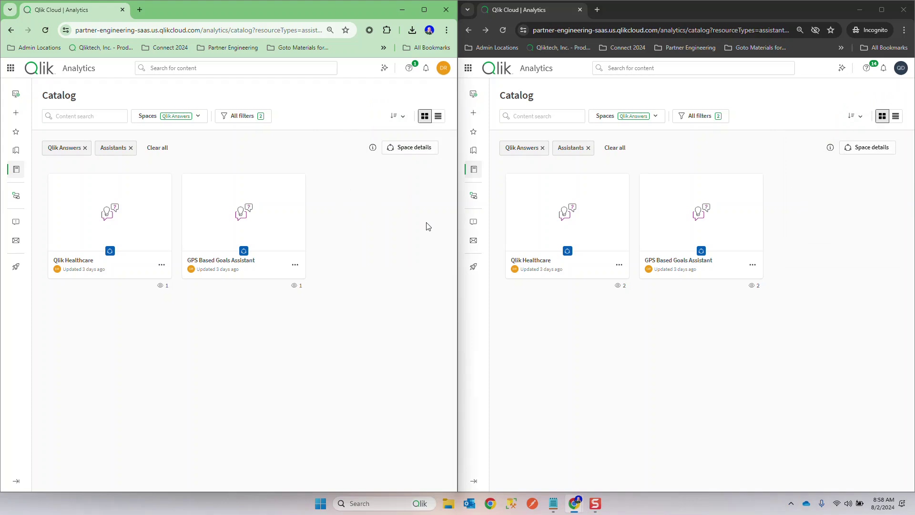
# Create a new assistant named 'SAP Assistant' in the Qlik Answers space
pyautogui.click(21, 118)
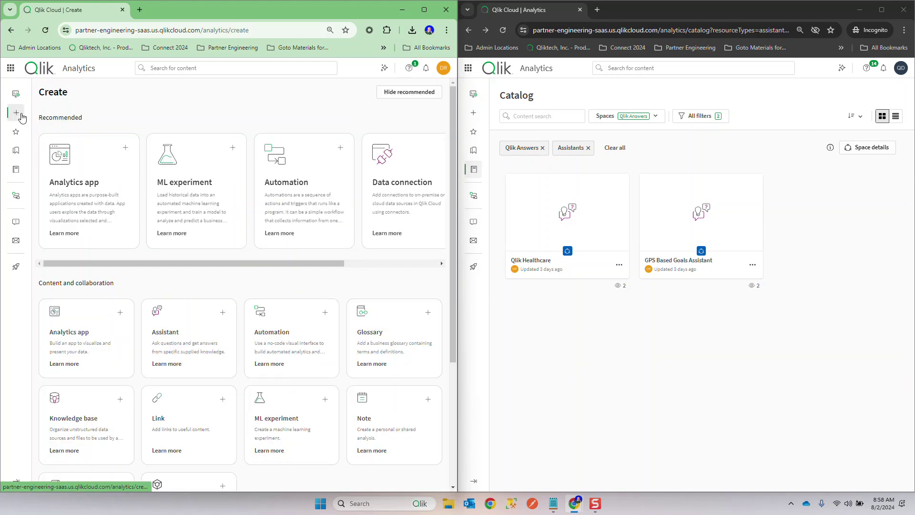
pyautogui.click(184, 332)
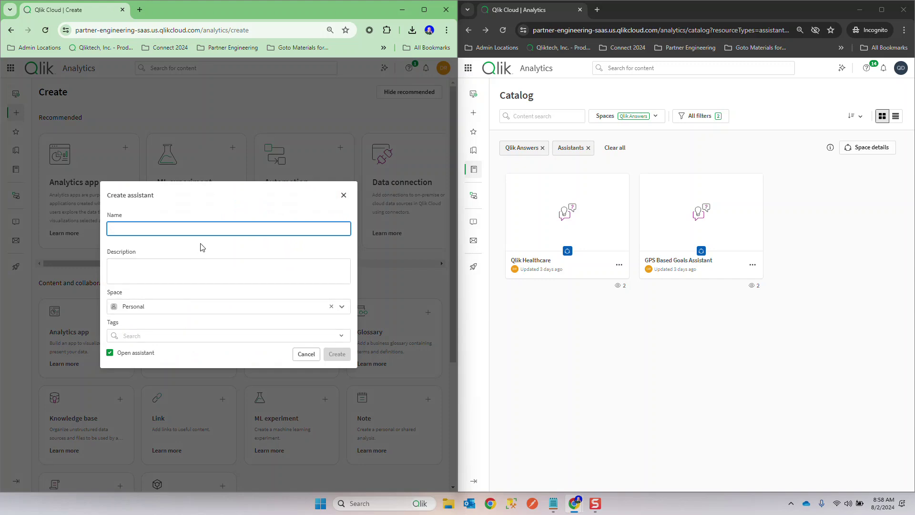
pyautogui.write('SAP Assistant')
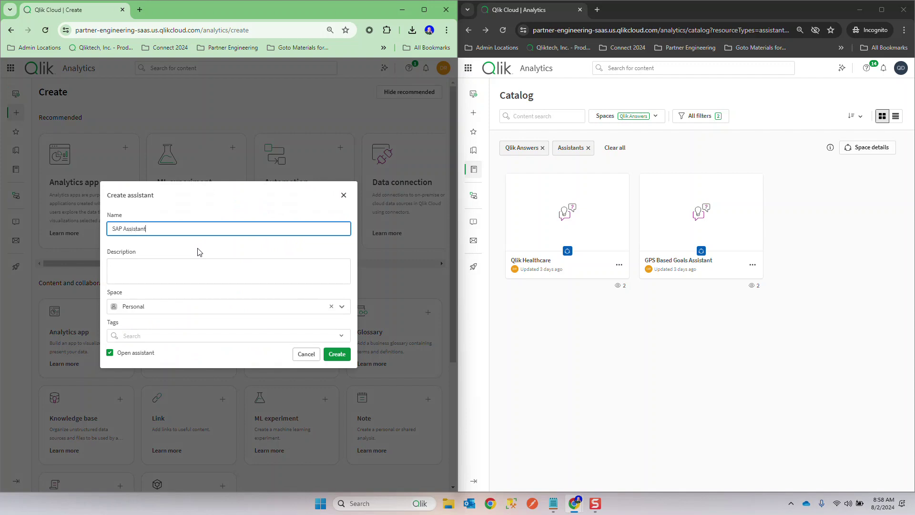
pyautogui.click(341, 306)
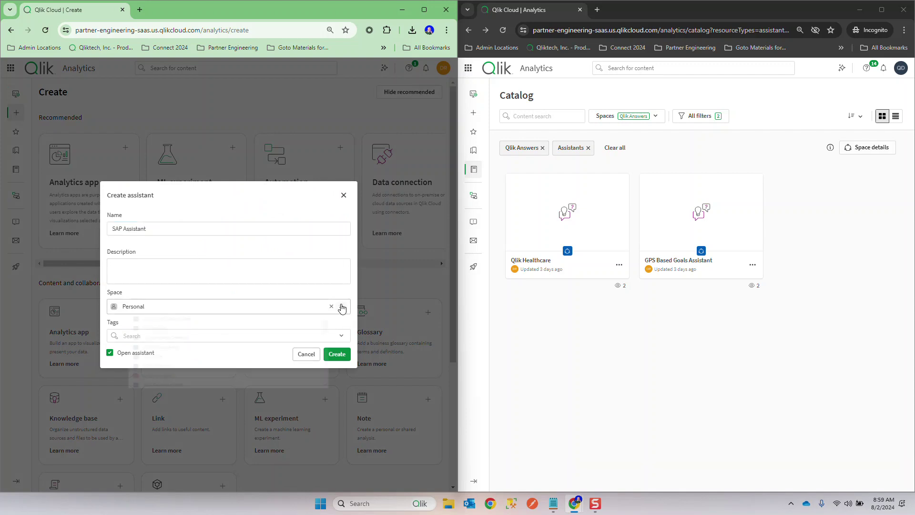
pyautogui.scroll(-10, 300, 337)
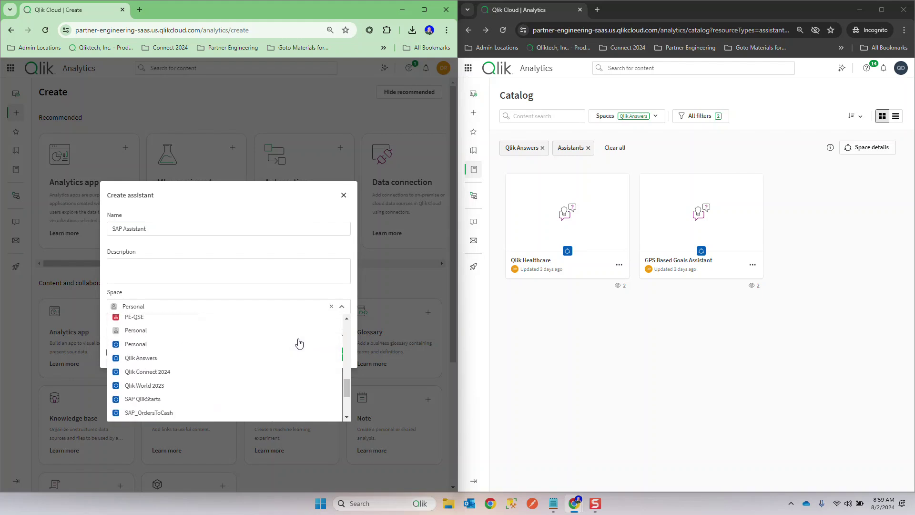
pyautogui.click(130, 361)
pyautogui.click(335, 353)
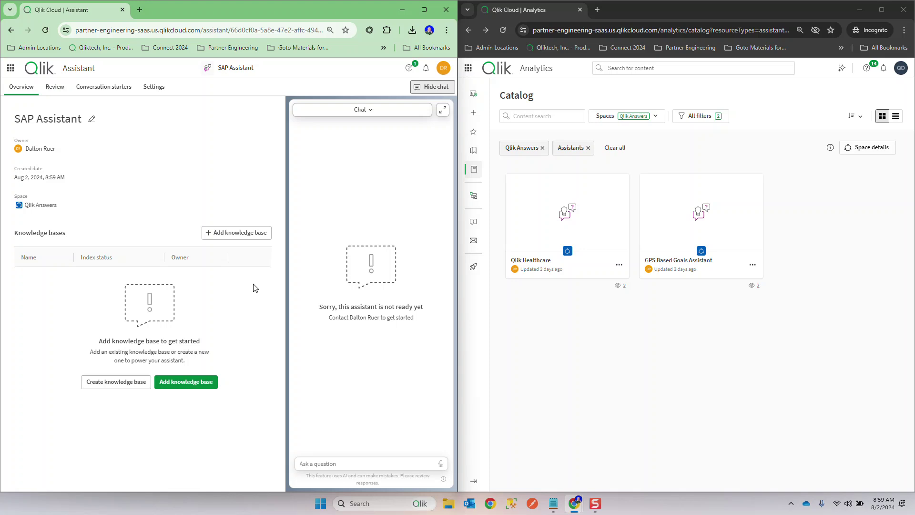
# Attach the SAP Contracts knowledge base to SAP Assistant
pyautogui.click(243, 233)
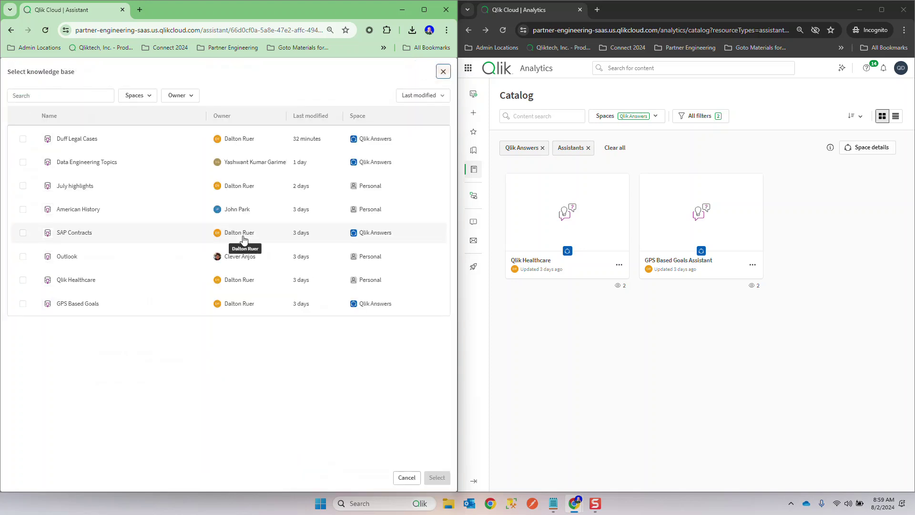
pyautogui.click(23, 233)
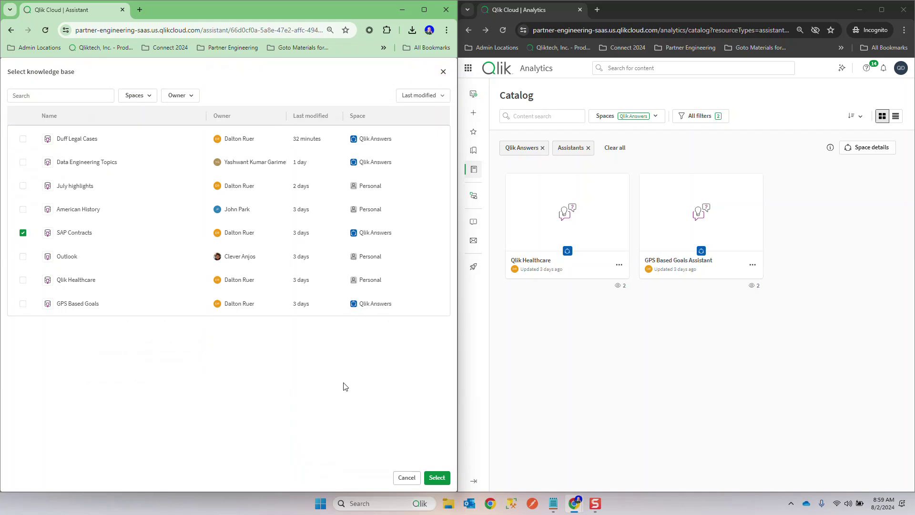
pyautogui.click(436, 478)
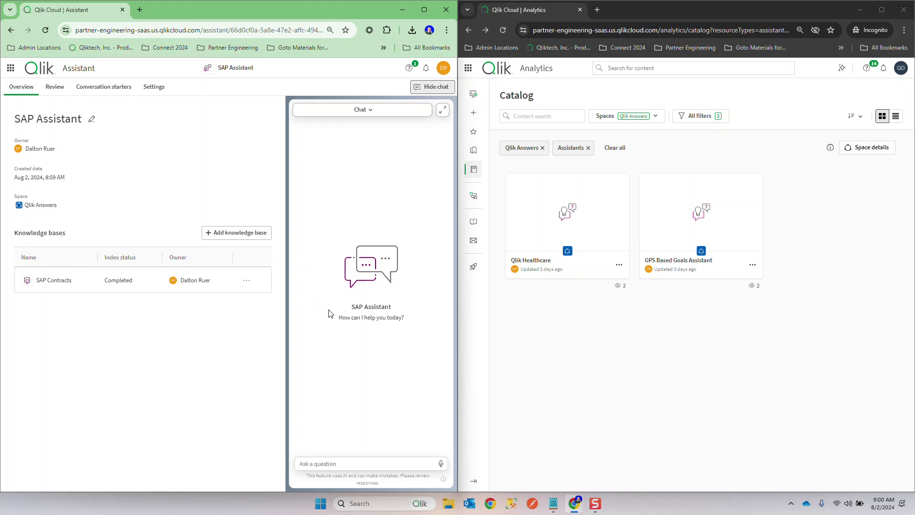
# Rename the assistant from SAP Assistant to 'SAP Wizard' in its settings
pyautogui.click(160, 90)
pyautogui.click(86, 201)
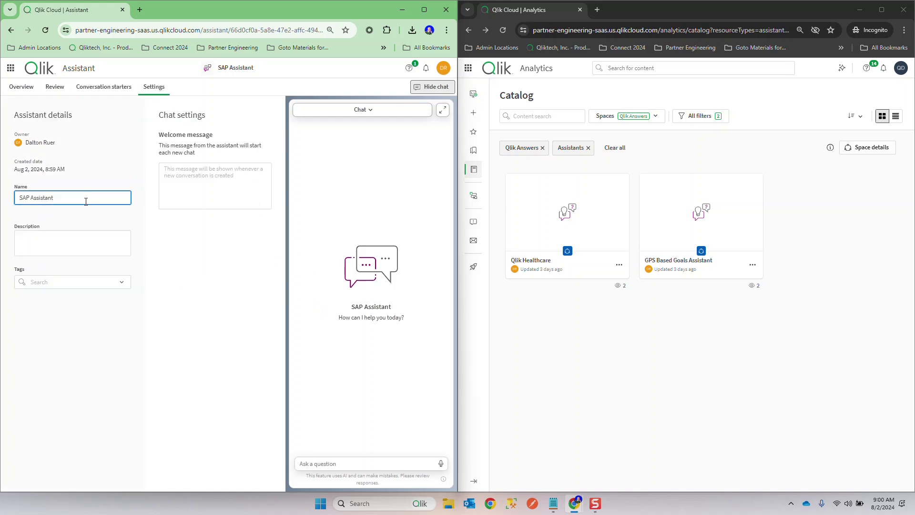
pyautogui.press('BackSpace')
pyautogui.press('BackSpace')
pyautogui.press('BackSpace')
pyautogui.press('BackSpace')
pyautogui.press('BackSpace')
pyautogui.press('BackSpace')
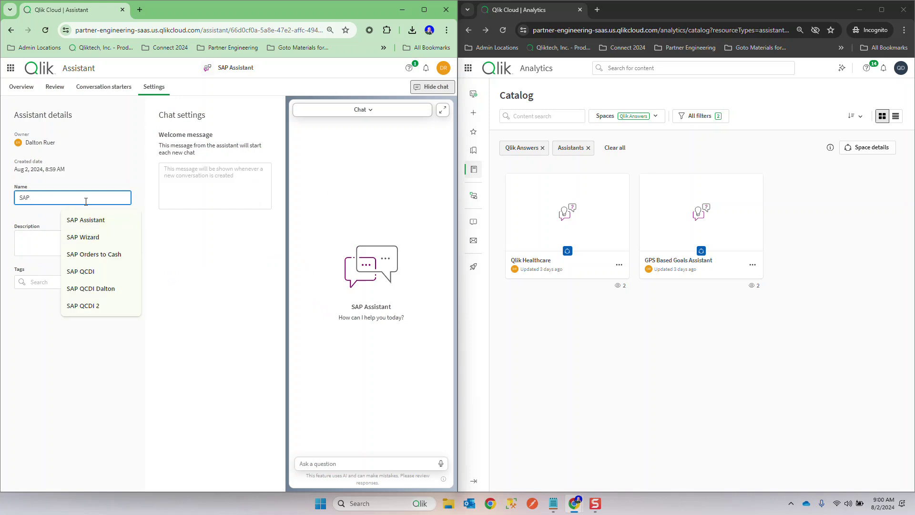
pyautogui.write('Wizard')
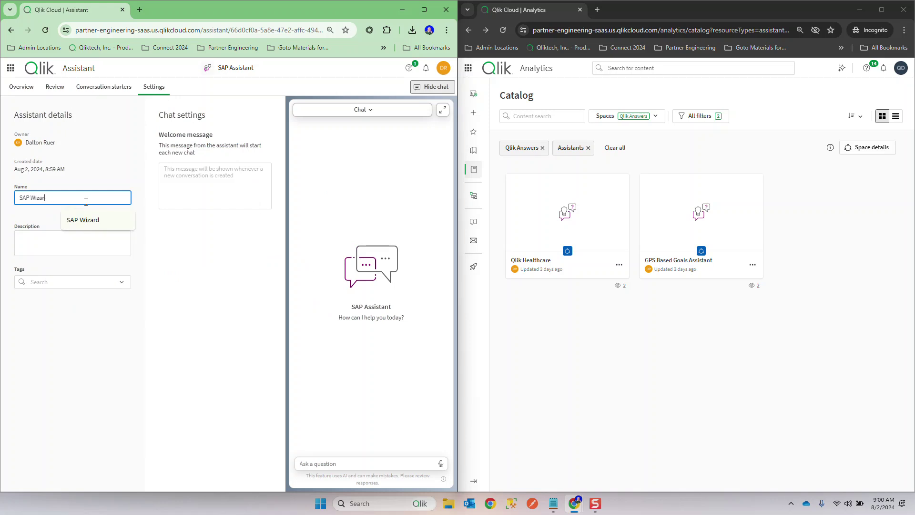
# Set the welcome message to "You've got questions, I've got ANSWERS" and open SAP Wizard as the second user
pyautogui.click(205, 168)
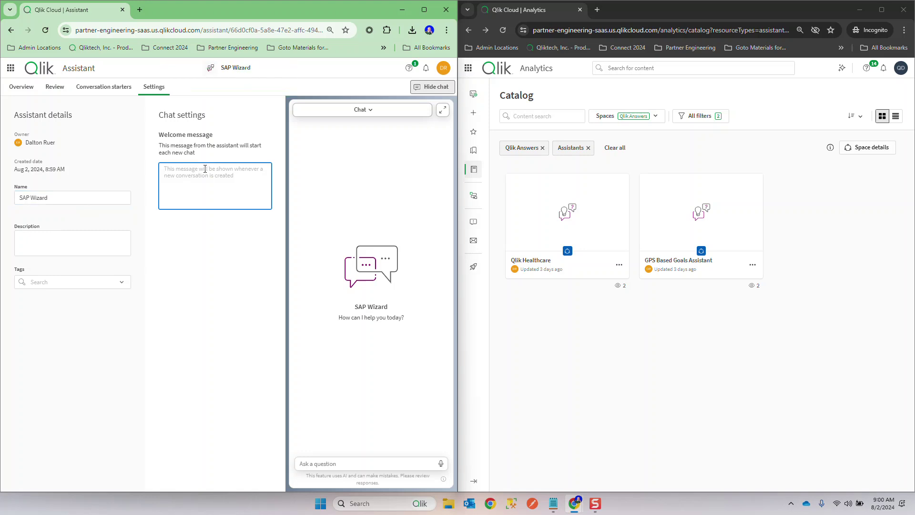
pyautogui.write("You've")
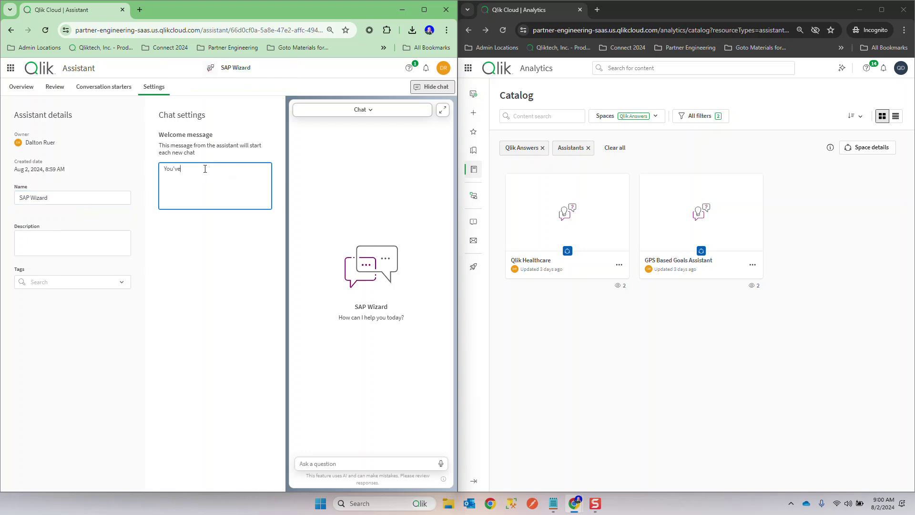
pyautogui.write(" got questions, I've got ANSWERS")
pyautogui.click(107, 243)
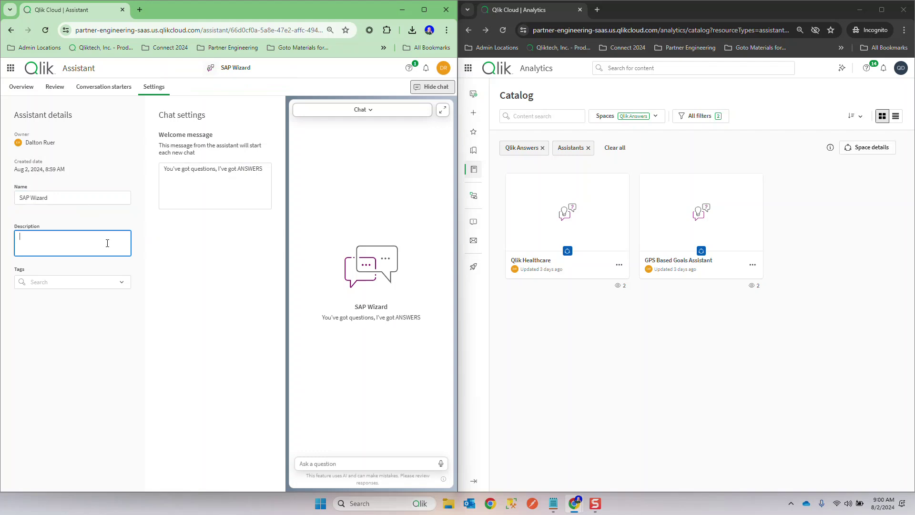
pyautogui.click(177, 253)
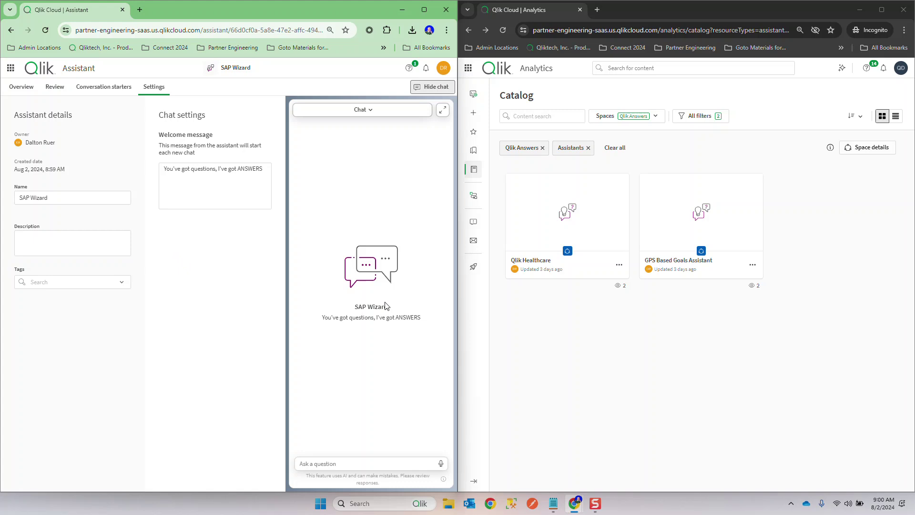
pyautogui.click(549, 198)
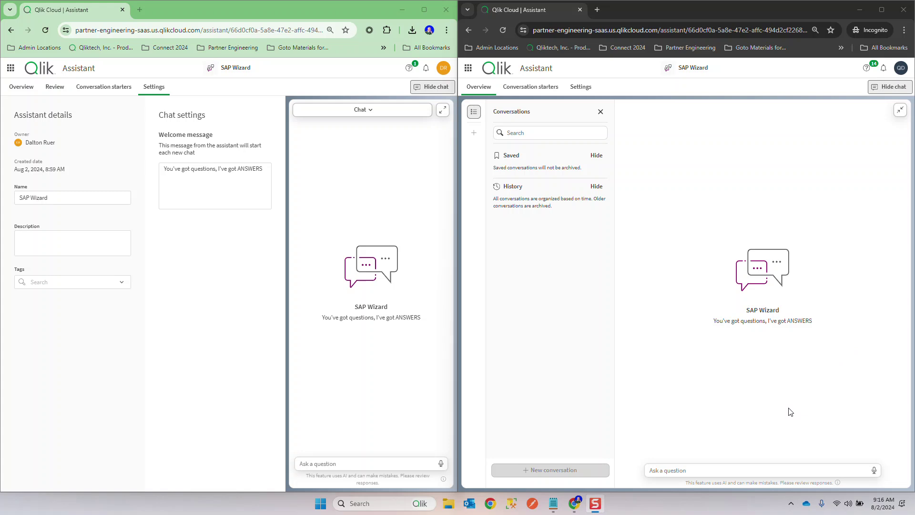
# Ask SAP Wizard which customer placed the given order
pyautogui.click(730, 467)
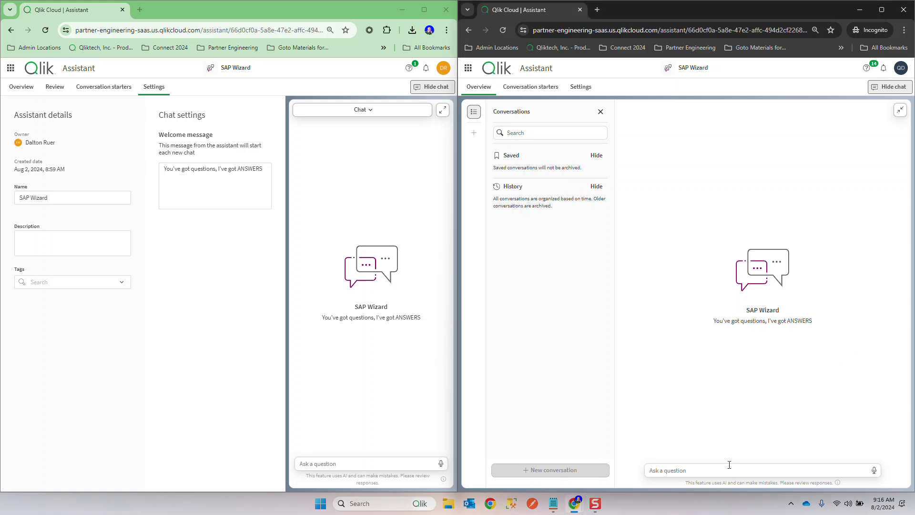
pyautogui.write('Who is the customer for order 5228')
pyautogui.press('Return')
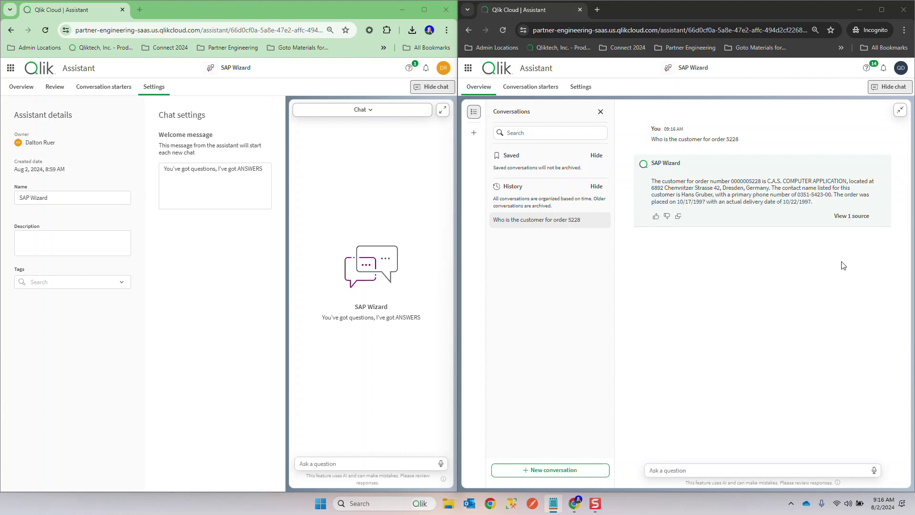
# Follow up by asking whether that customer ordered Sunny Extreme
pyautogui.click(696, 471)
pyautogui.write('Did this customer order Sunny Extreme')
pyautogui.press('Return')
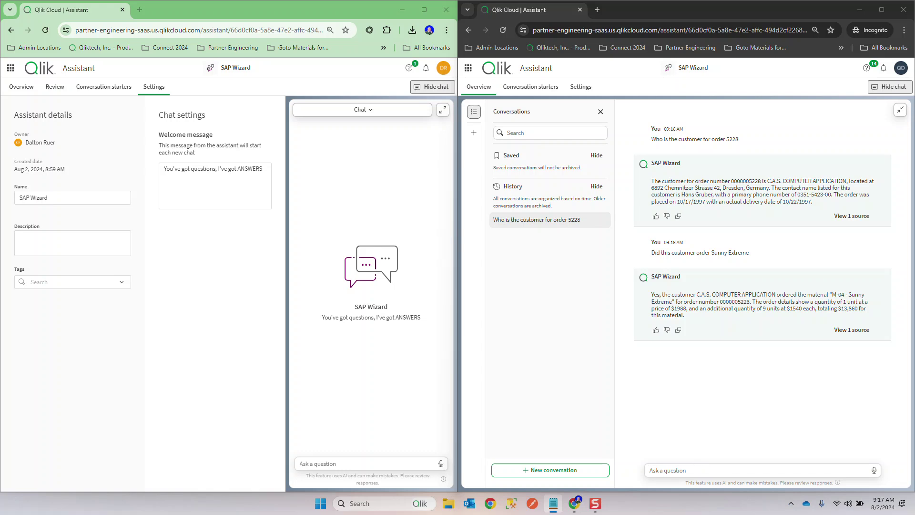
# Ask SAP Wizard what legal rights the customer has over the beer colour complaint
pyautogui.click(703, 478)
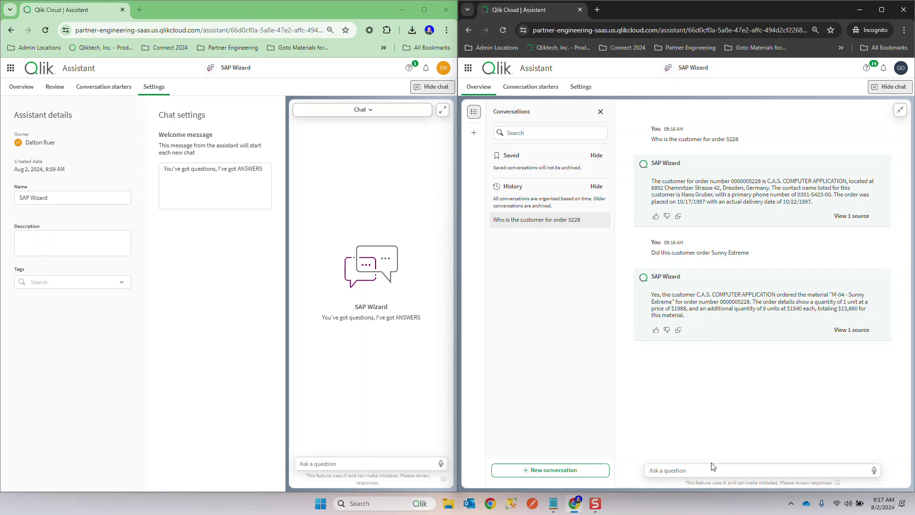
pyautogui.hotkey('ctrl', 'v')
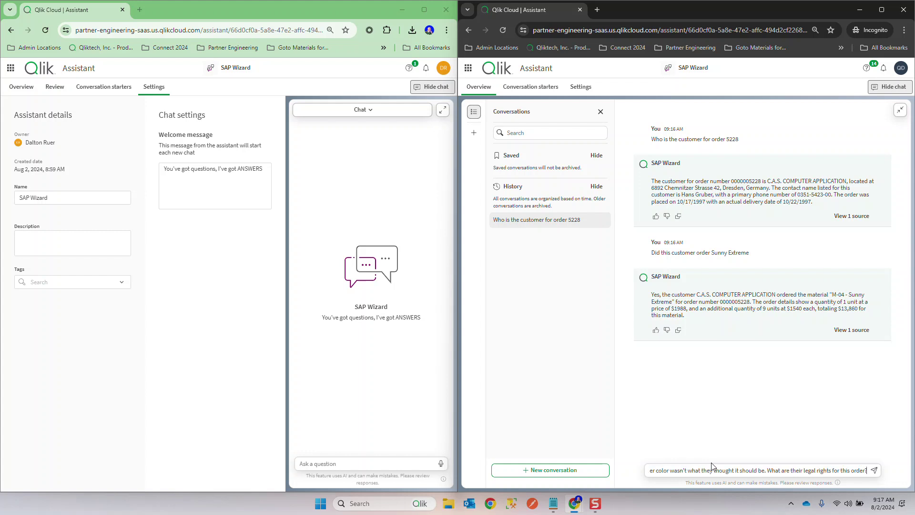
pyautogui.press('Return')
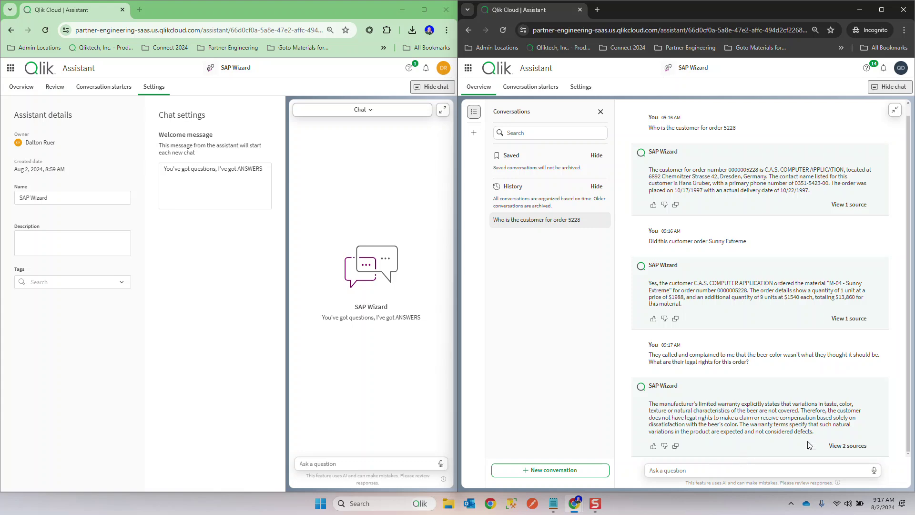
# Review the two sources behind the warranty answer, then close the Sources panel
pyautogui.click(851, 447)
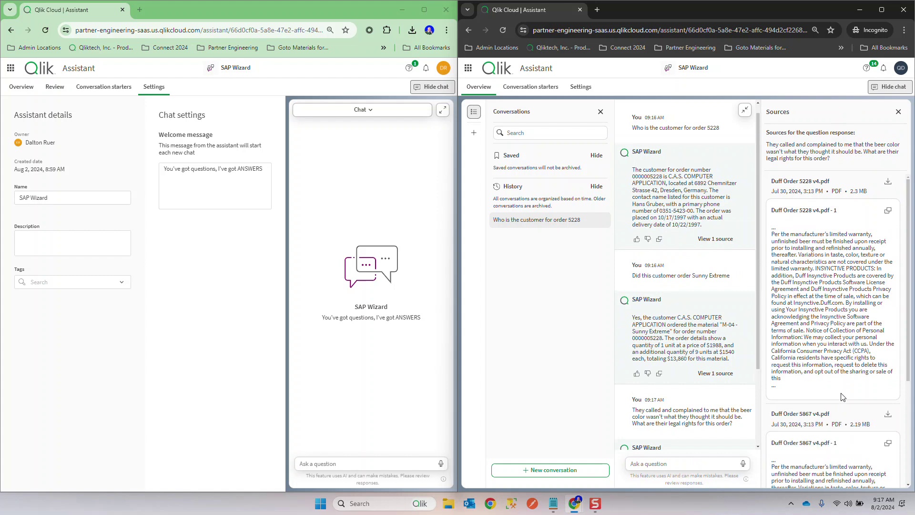
pyautogui.click(900, 114)
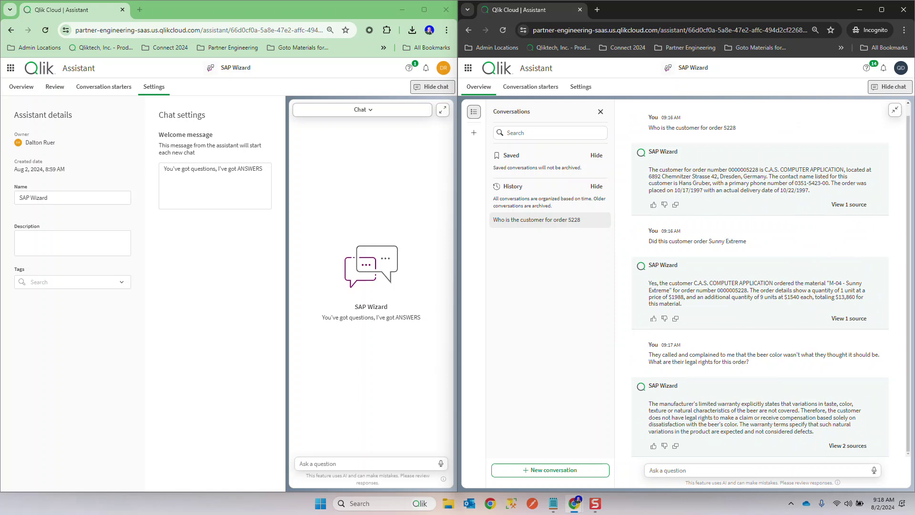
pyautogui.hotkey('alt', 'Tab')
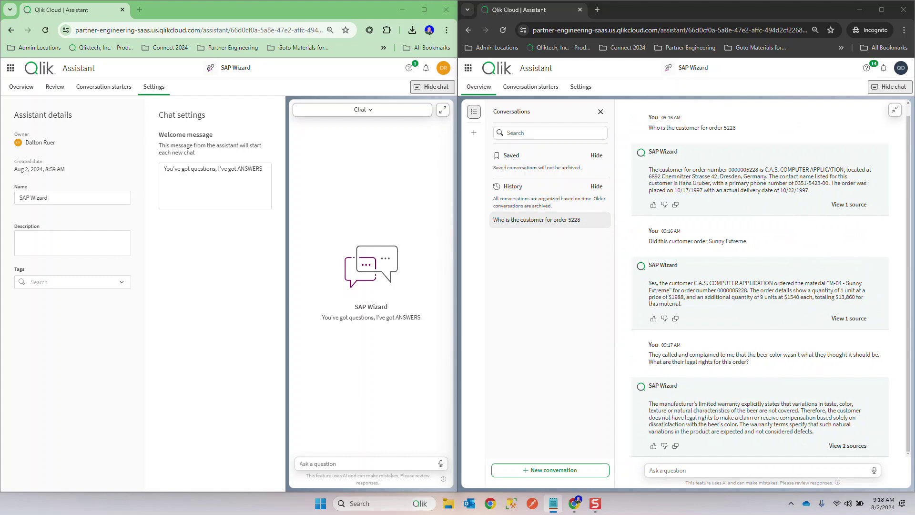
# Ask SAP Wizard what the orders have in common
pyautogui.click(752, 463)
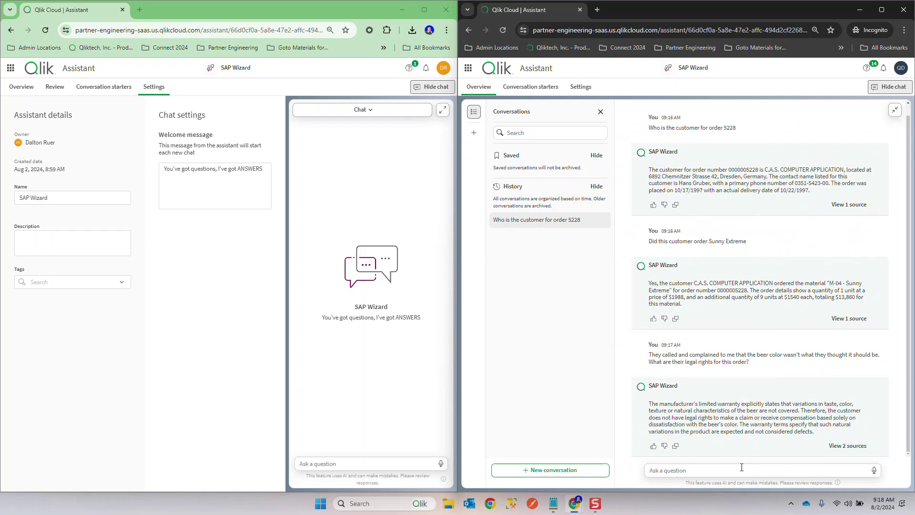
pyautogui.write('Can you tell me a few things that are common about our orders?')
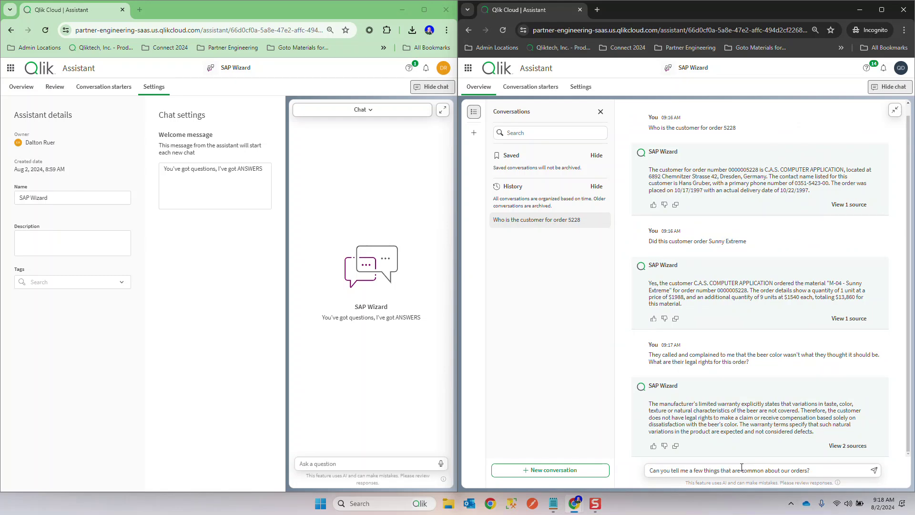
pyautogui.press('Return')
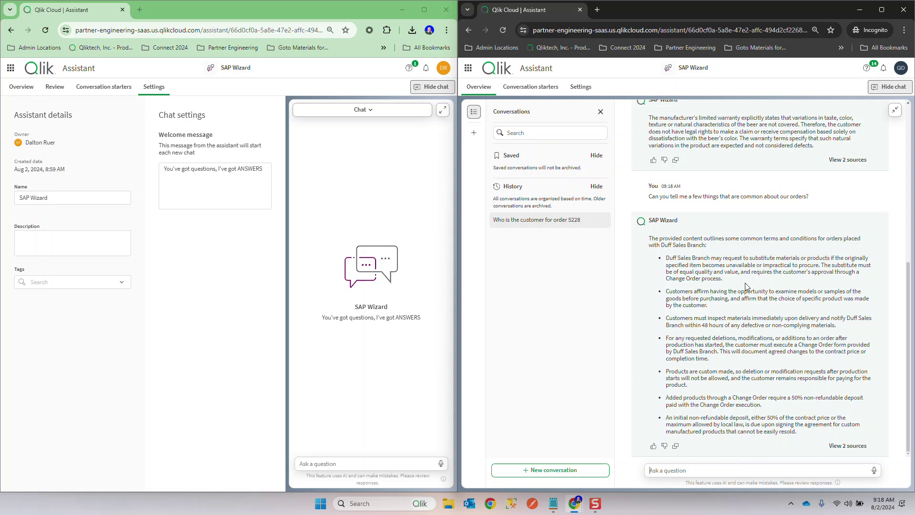
# Ask SAP Wizard for questions that would reveal differences within the orders
pyautogui.hotkey('alt', 'Tab')
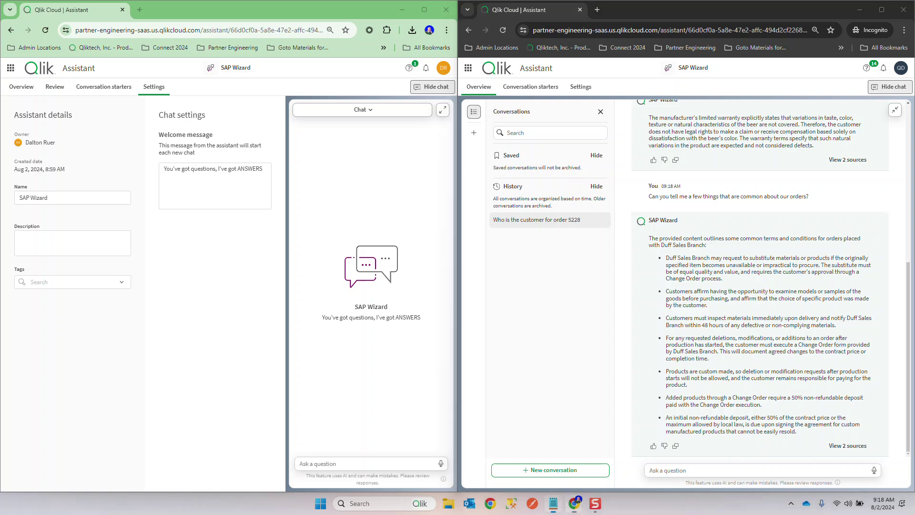
pyautogui.click(690, 470)
pyautogui.write('Can you generate some questions I could ask to find out the differences within our orders that I might miss just reading them one at a time?')
pyautogui.press('Return')
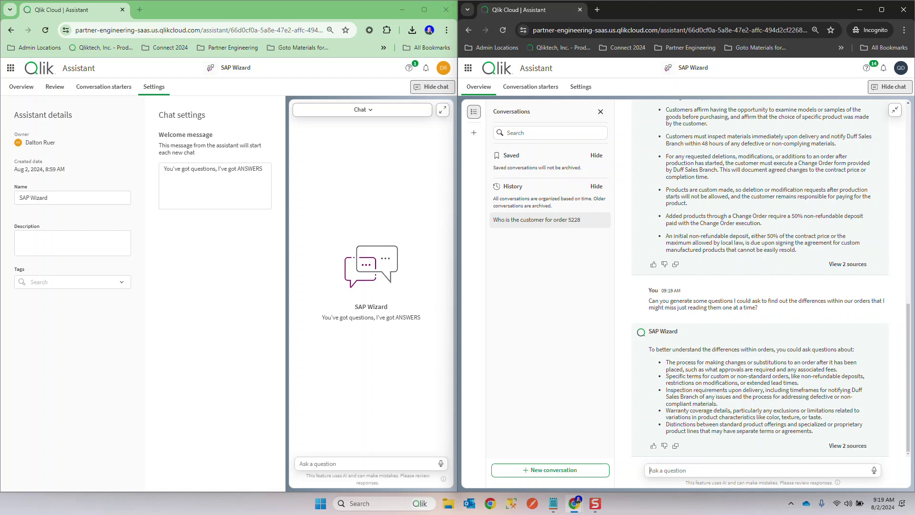
pyautogui.hotkey('alt', 'Tab')
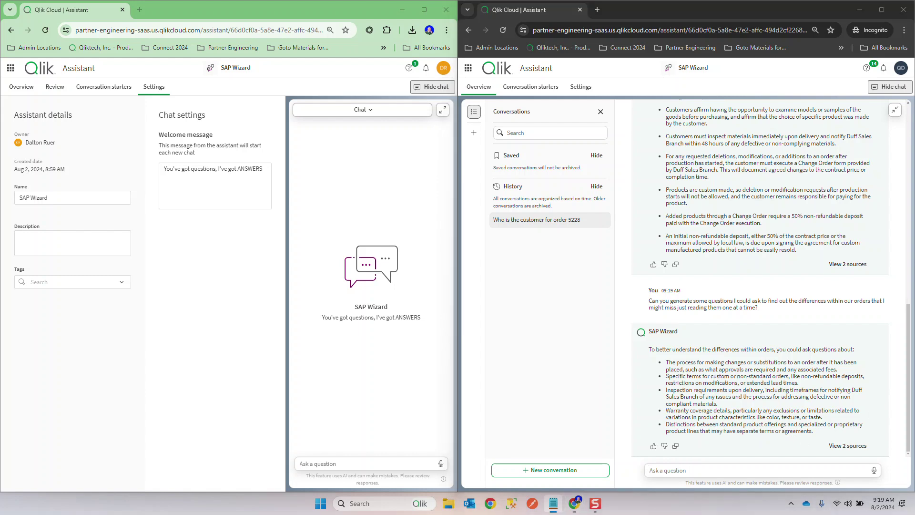
# Ask SAP Wizard for questions specific to the actual contracts
pyautogui.click(719, 465)
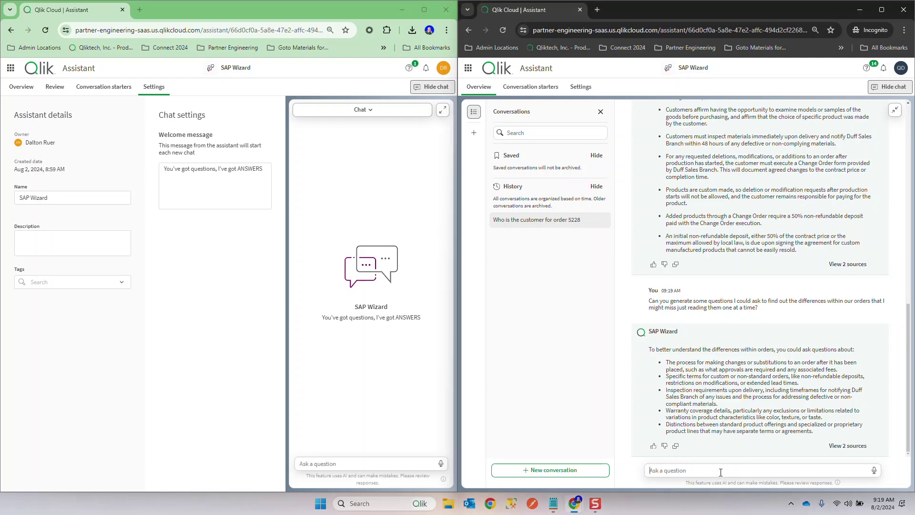
pyautogui.write('Can you generate the questions for those things about our actual contracts?')
pyautogui.press('Return')
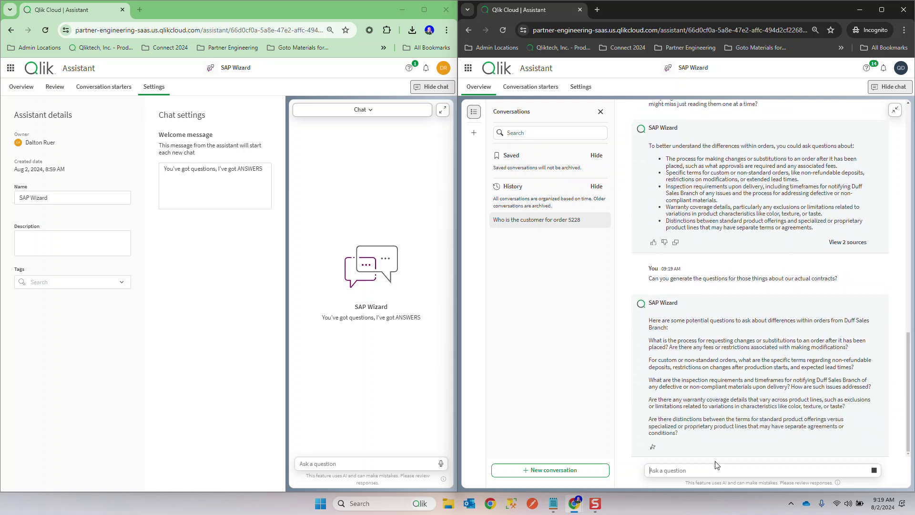
# Ask SAP Wizard about similar hand-injury cases
pyautogui.hotkey('alt', 'Tab')
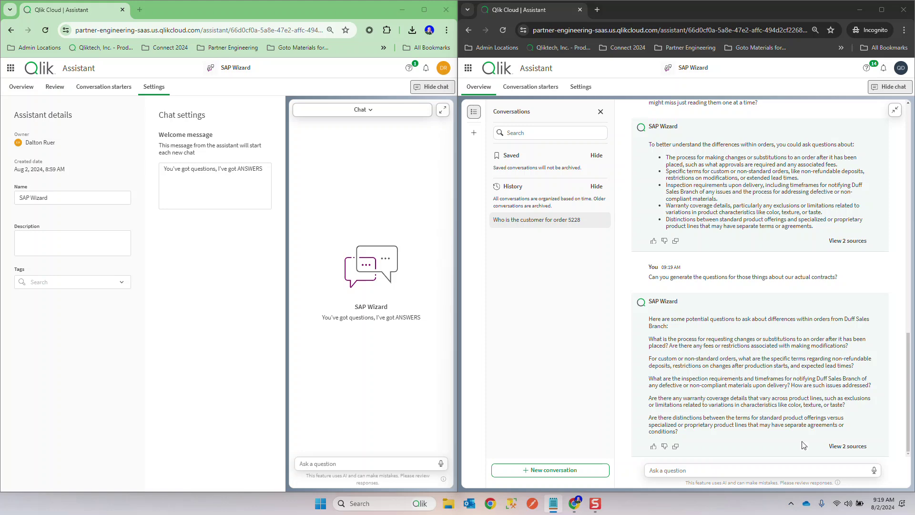
pyautogui.click(761, 468)
pyautogui.hotkey('ctrl', 'v')
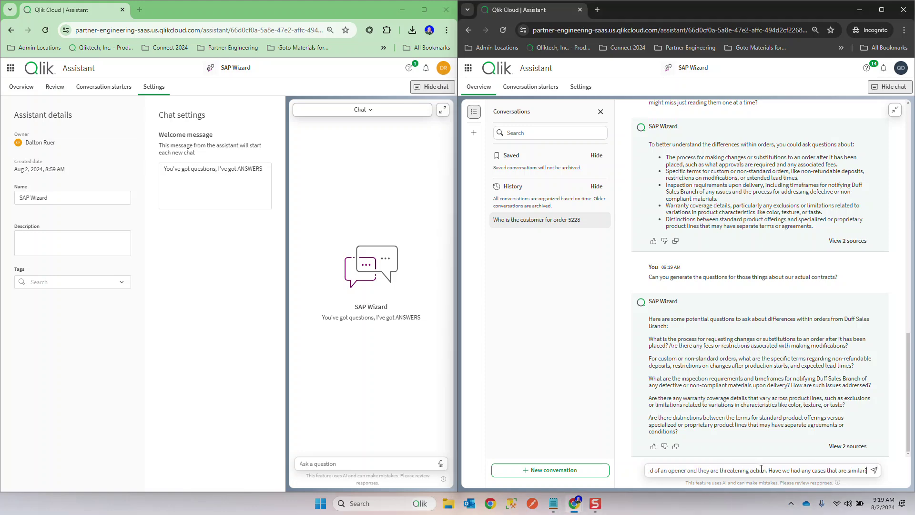
pyautogui.press('Return')
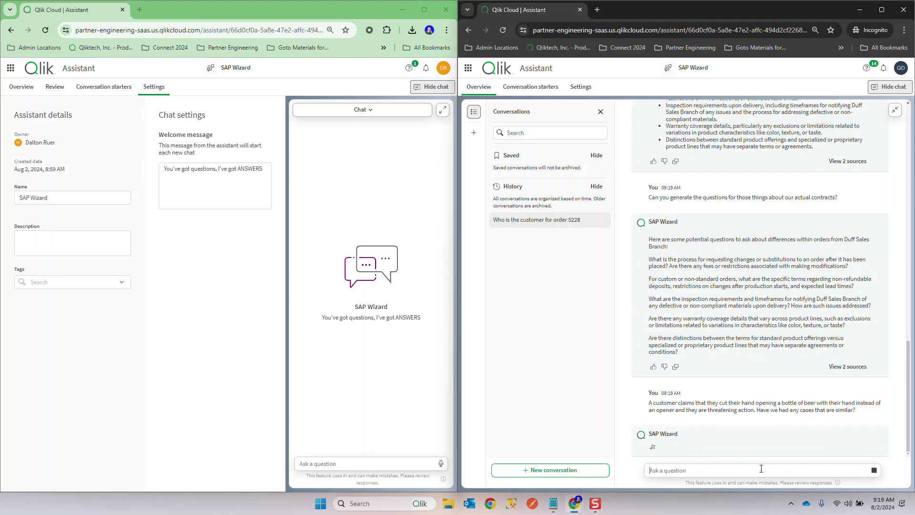